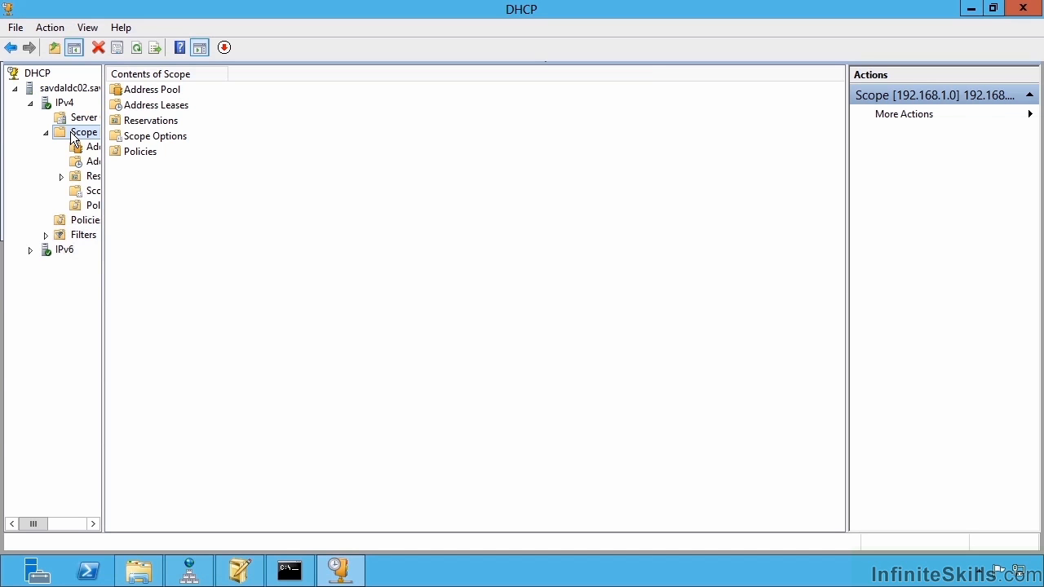
Review the lease duration and the DNS dynamic update options in the properties of the 192.168.1.0 DHCP scope.
{"action": "right_click", "coordinate": [72, 134]}
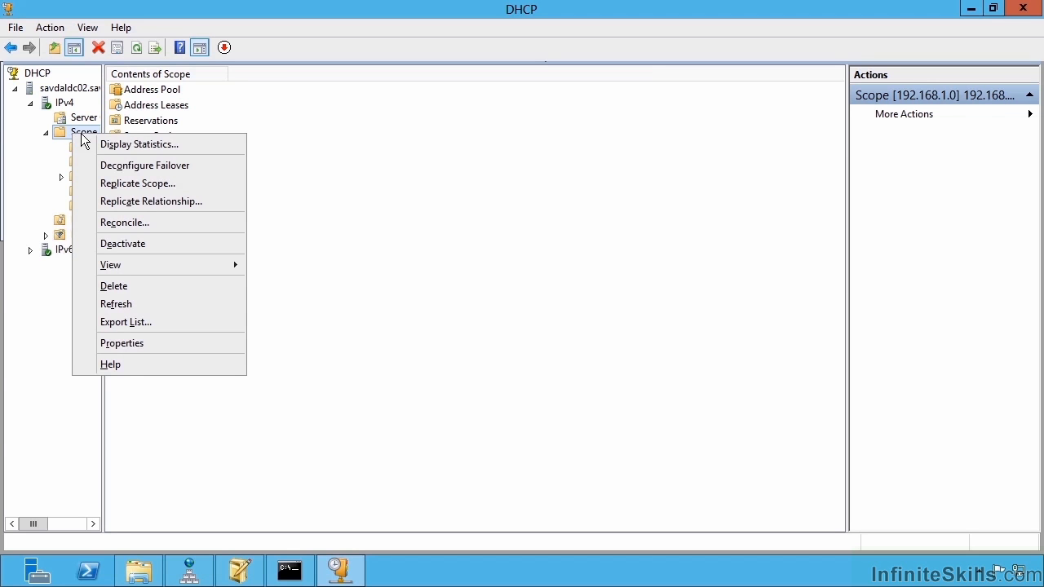
{"action": "left_click", "coordinate": [122, 344]}
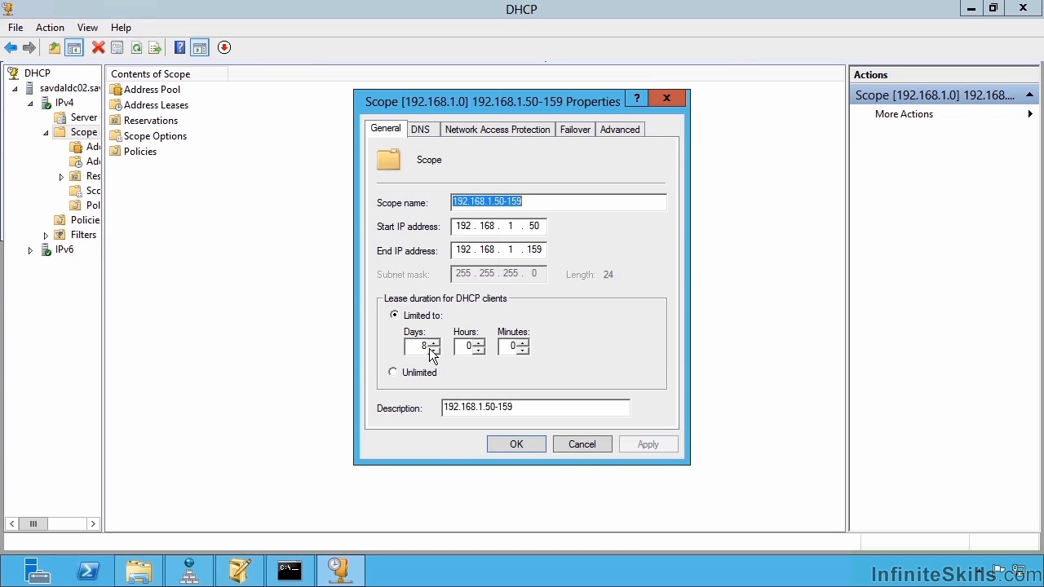
{"action": "left_click", "coordinate": [421, 130]}
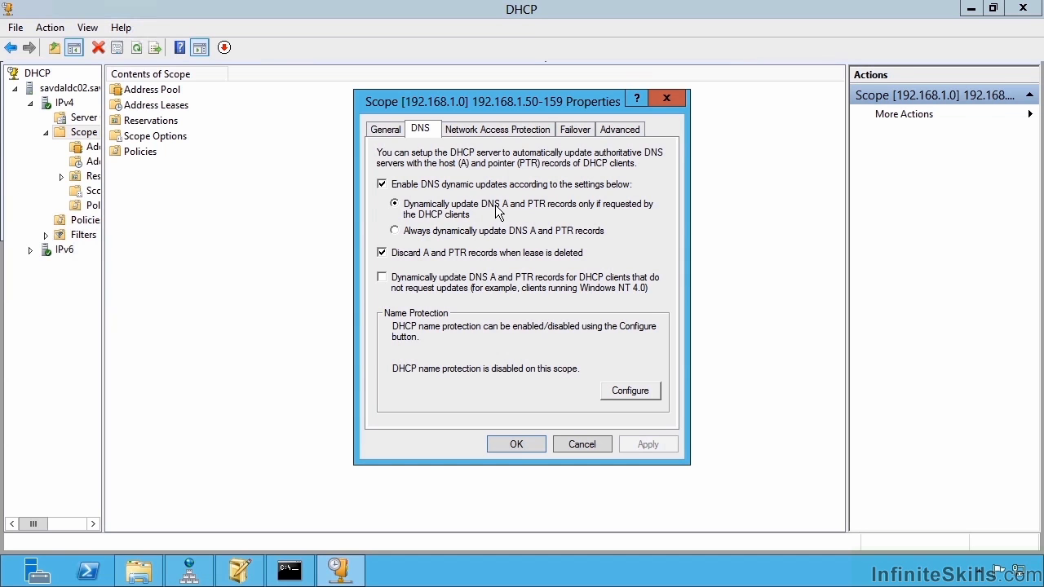
{"action": "left_click", "coordinate": [382, 277]}
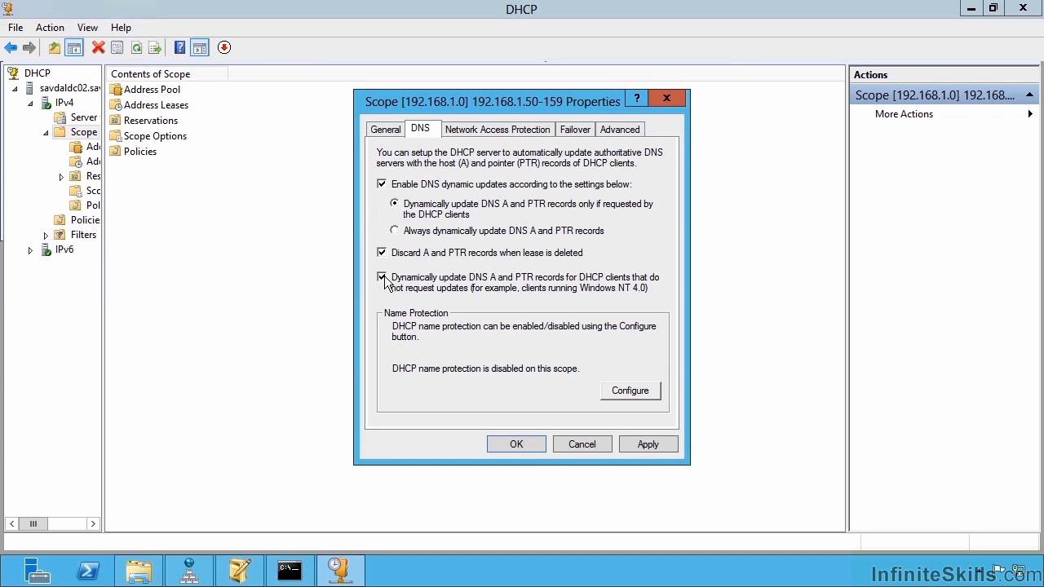
{"action": "left_click", "coordinate": [382, 277]}
{"action": "key", "text": "Return"}
Switch to DNS Manager and examine the host records and their timestamps in the savilltech.net forward lookup zone.
{"action": "left_click", "coordinate": [191, 573]}
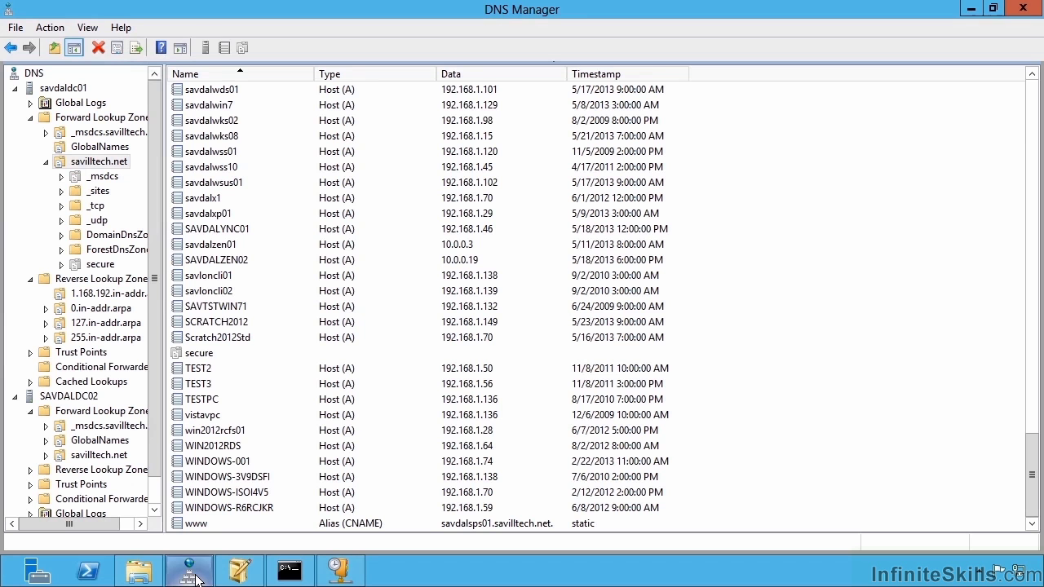
{"action": "left_click", "coordinate": [659, 244]}
{"action": "scroll", "coordinate": [522, 321], "scroll_direction": "up", "scroll_amount": 20}
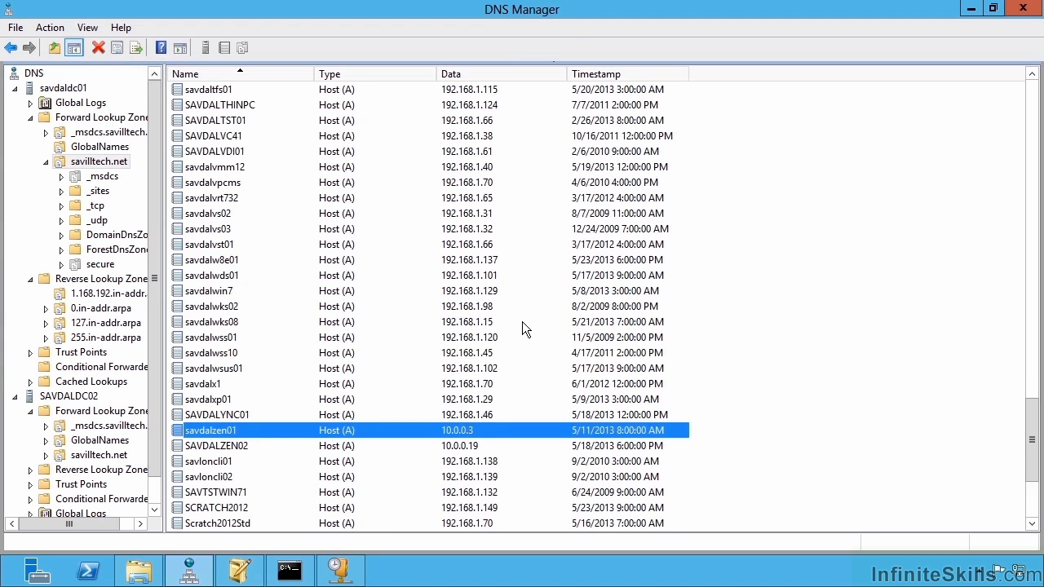
{"action": "scroll", "coordinate": [495, 315], "scroll_direction": "up", "scroll_amount": 1}
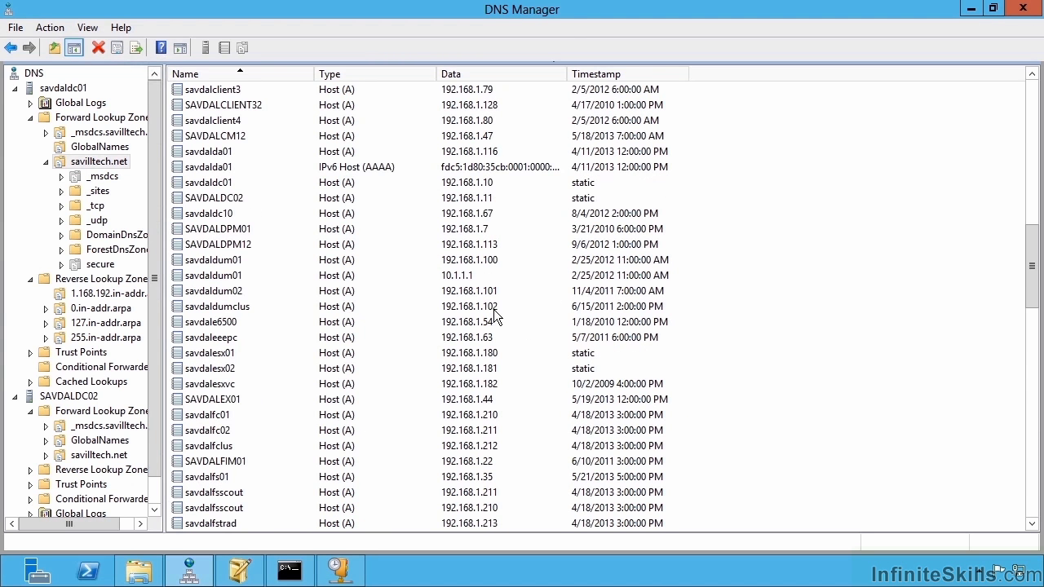
{"action": "scroll", "coordinate": [495, 315], "scroll_direction": "down", "scroll_amount": 6}
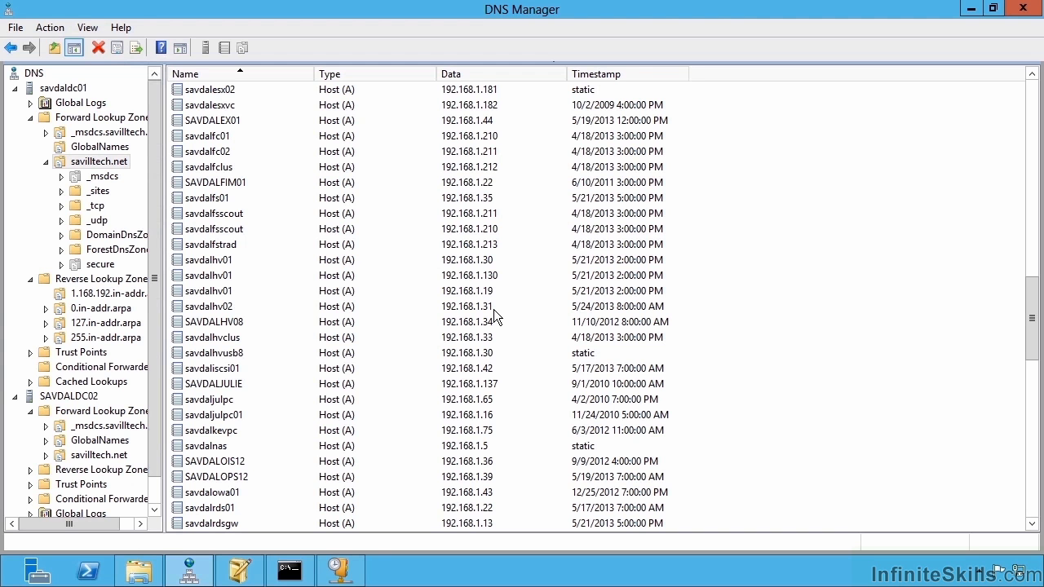
{"action": "scroll", "coordinate": [493, 310], "scroll_direction": "down", "scroll_amount": 12}
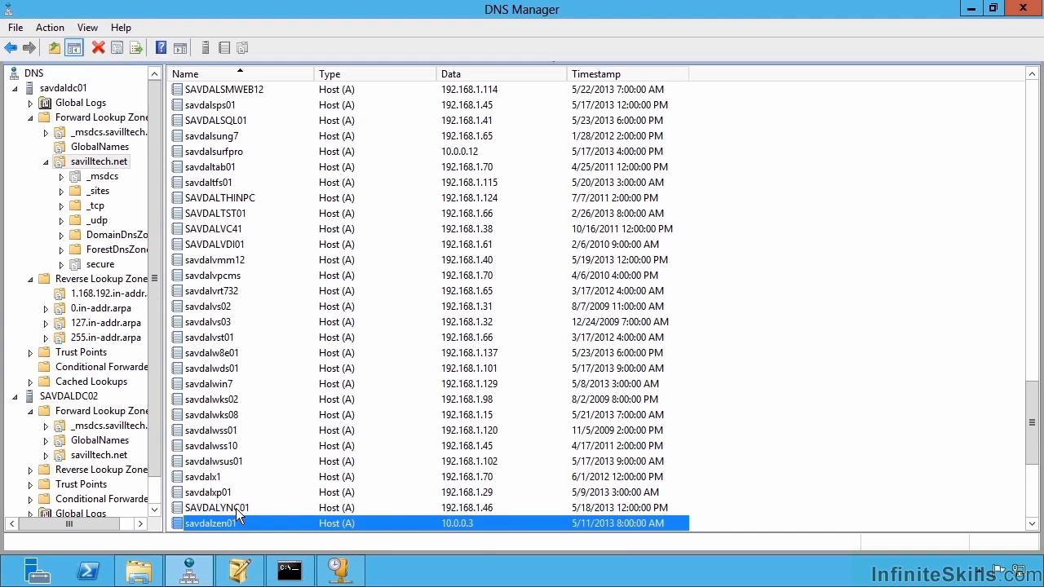
{"action": "left_click", "coordinate": [238, 506]}
{"action": "left_click", "coordinate": [246, 477]}
{"action": "left_click", "coordinate": [247, 415]}
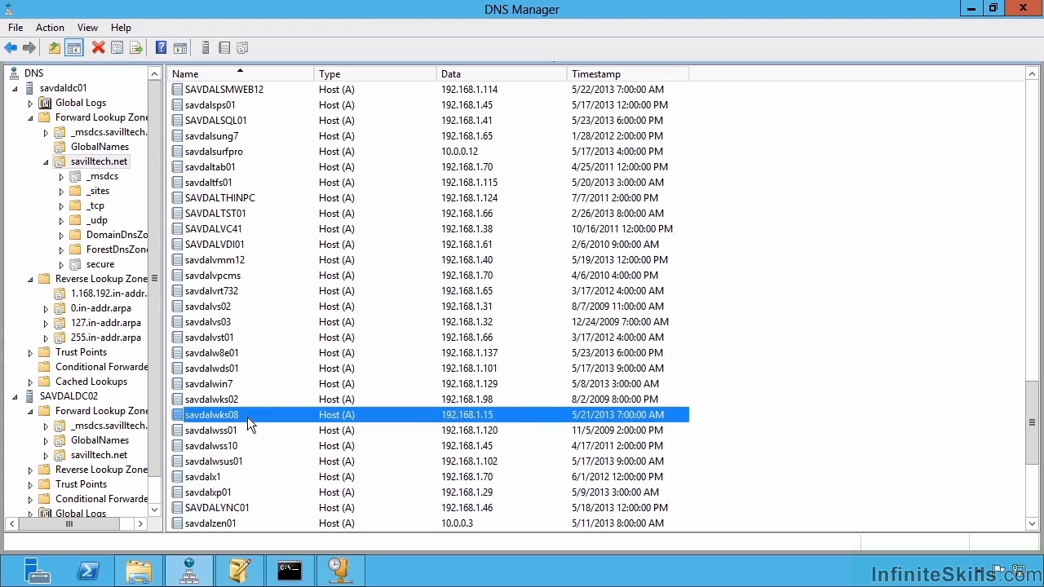
{"action": "left_click", "coordinate": [328, 303]}
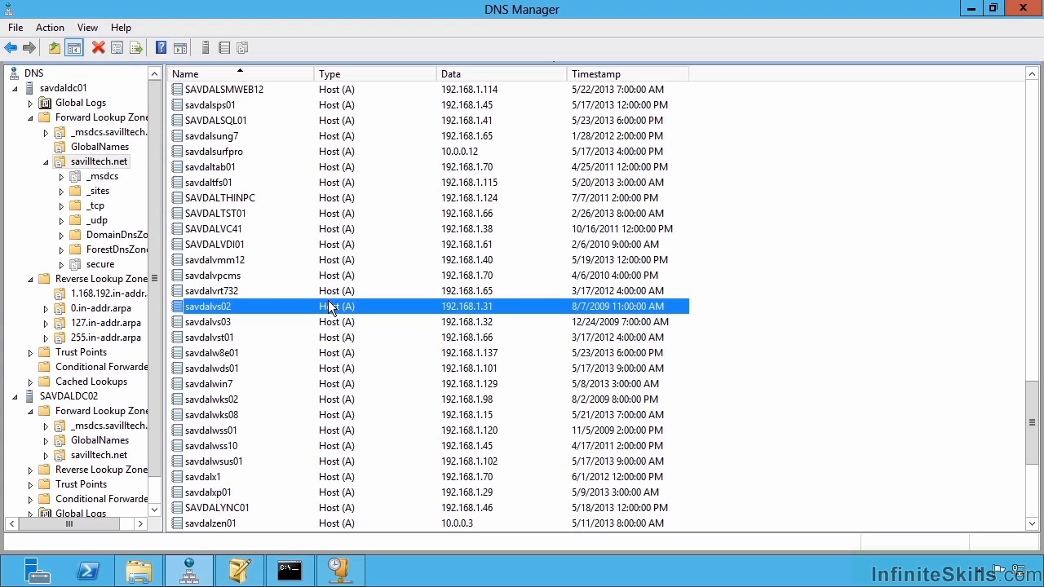
{"action": "left_click", "coordinate": [495, 433]}
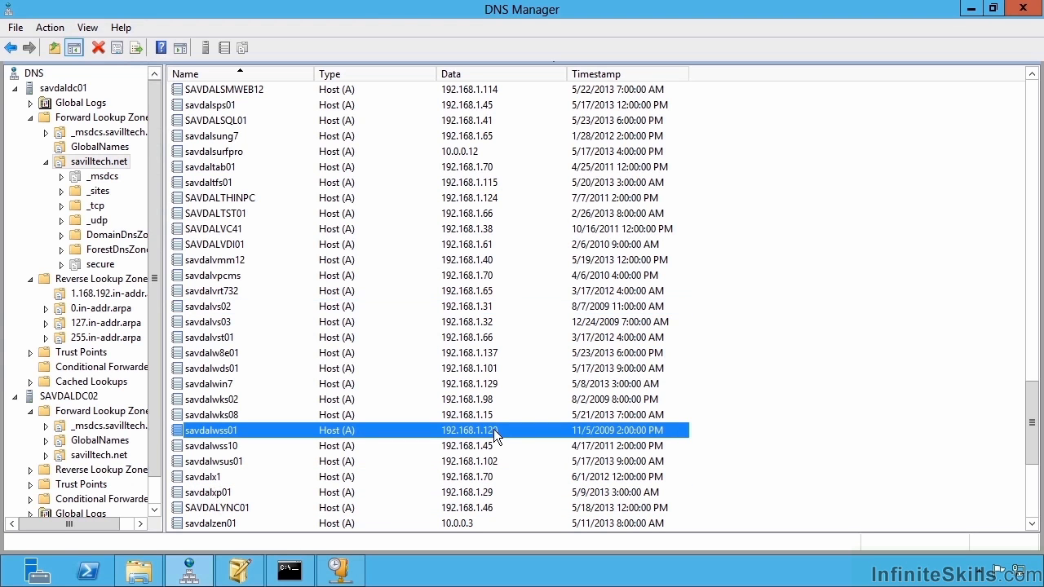
Set both the no-refresh and refresh intervals to 4 days in the aging/scavenging settings for all zones on savdaldc01.
{"action": "right_click", "coordinate": [70, 91]}
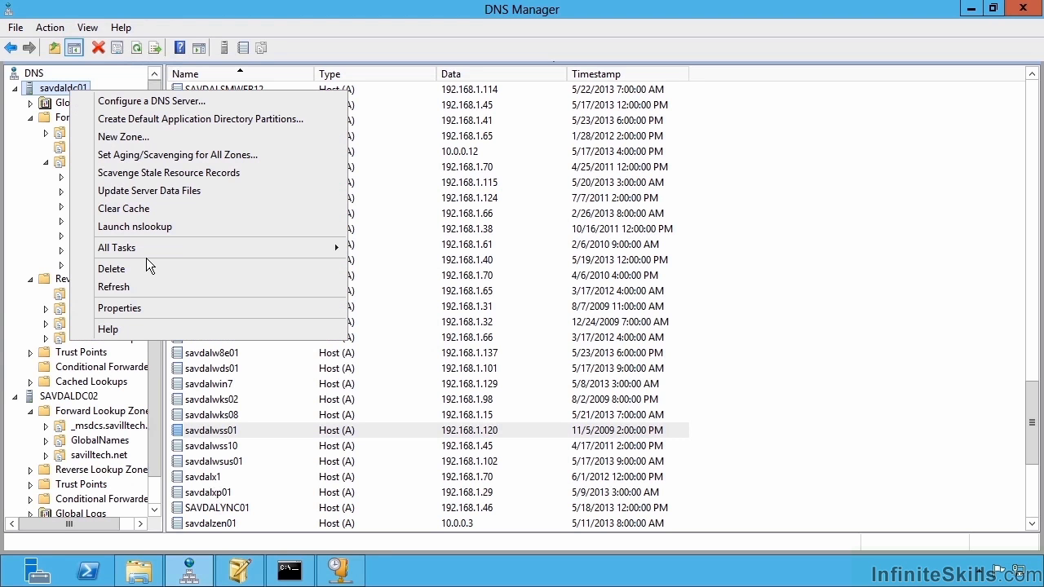
{"action": "left_click", "coordinate": [163, 159]}
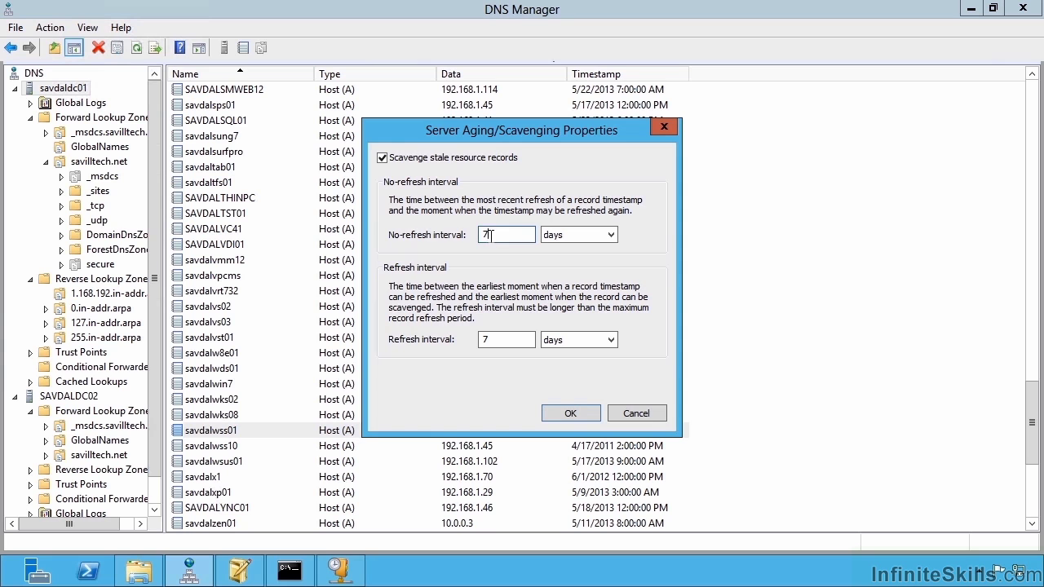
{"action": "left_click_drag", "start_coordinate": [532, 234], "coordinate": [480, 236]}
{"action": "double_click", "coordinate": [501, 338]}
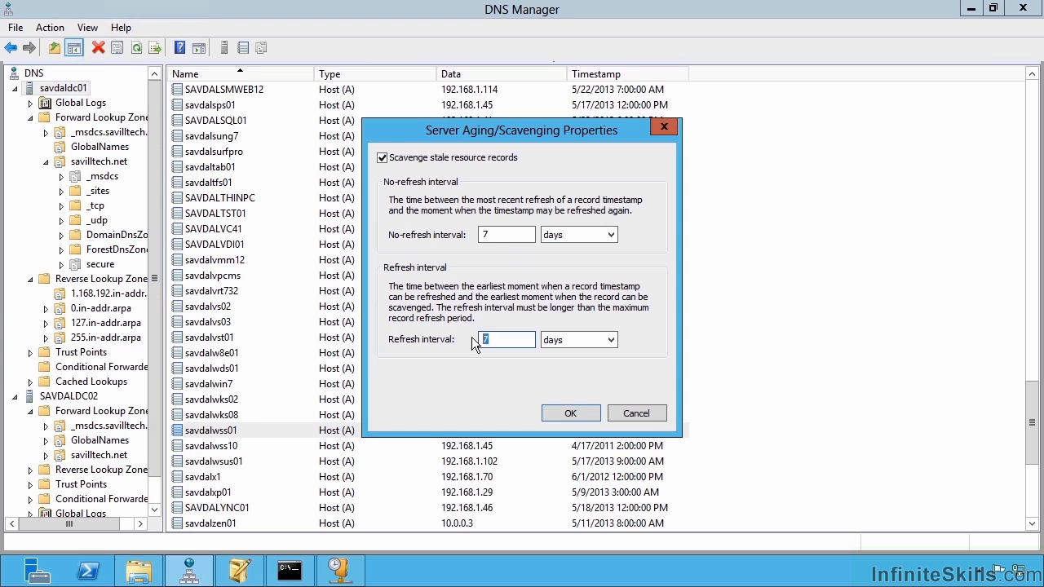
{"action": "double_click", "coordinate": [488, 234]}
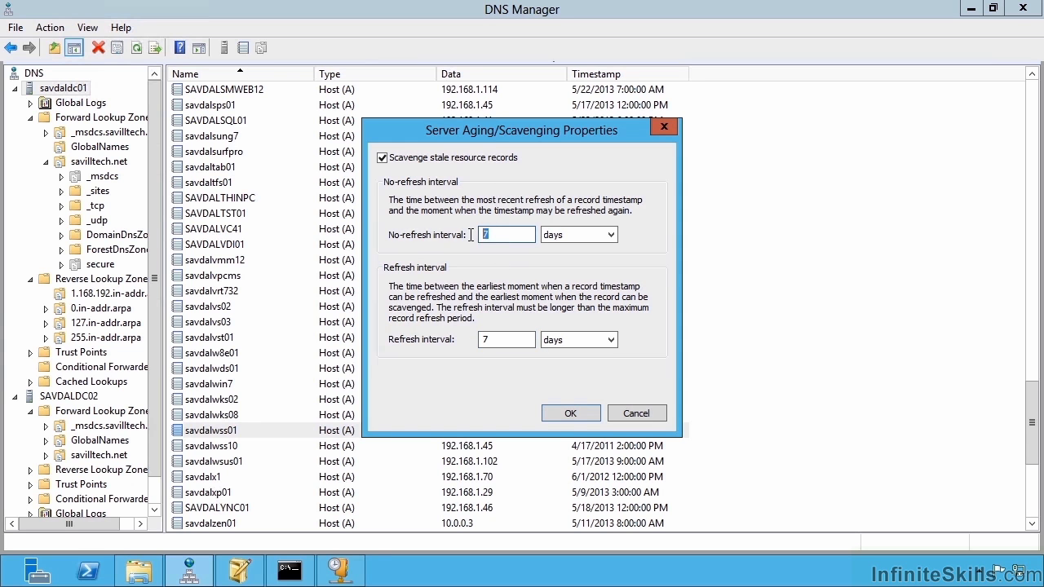
{"action": "double_click", "coordinate": [496, 339]}
{"action": "double_click", "coordinate": [497, 234]}
{"action": "double_click", "coordinate": [510, 340]}
{"action": "left_click_drag", "start_coordinate": [498, 236], "coordinate": [479, 235]}
{"action": "type", "text": "4"}
{"action": "key", "text": "Tab"}
{"action": "type", "text": "4"}
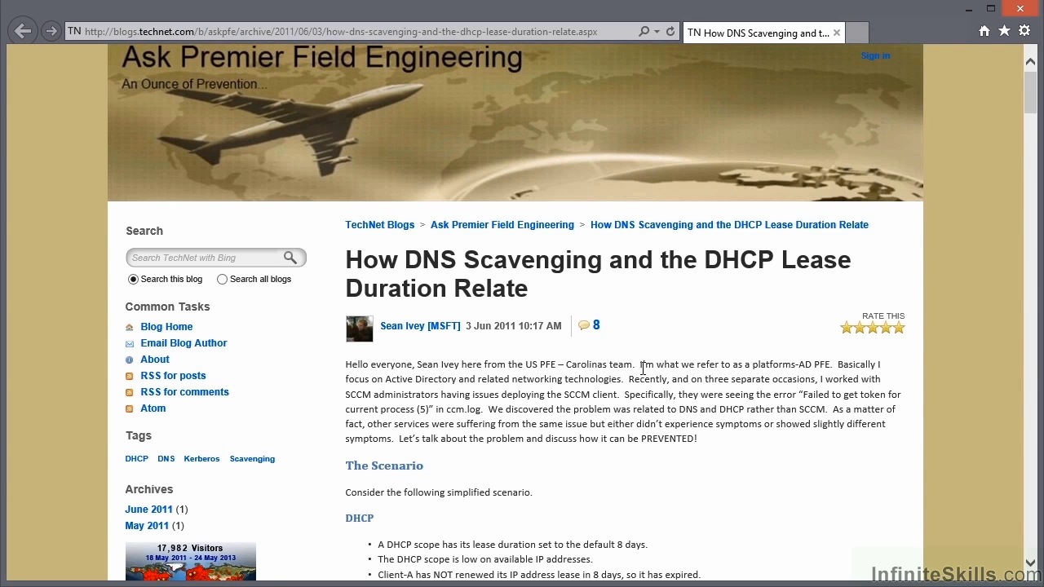
Read the problem and prevention sections of the TechNet article on DNS scavenging and DHCP lease duration in the browser.
{"action": "scroll", "coordinate": [644, 368], "scroll_direction": "down", "scroll_amount": 15}
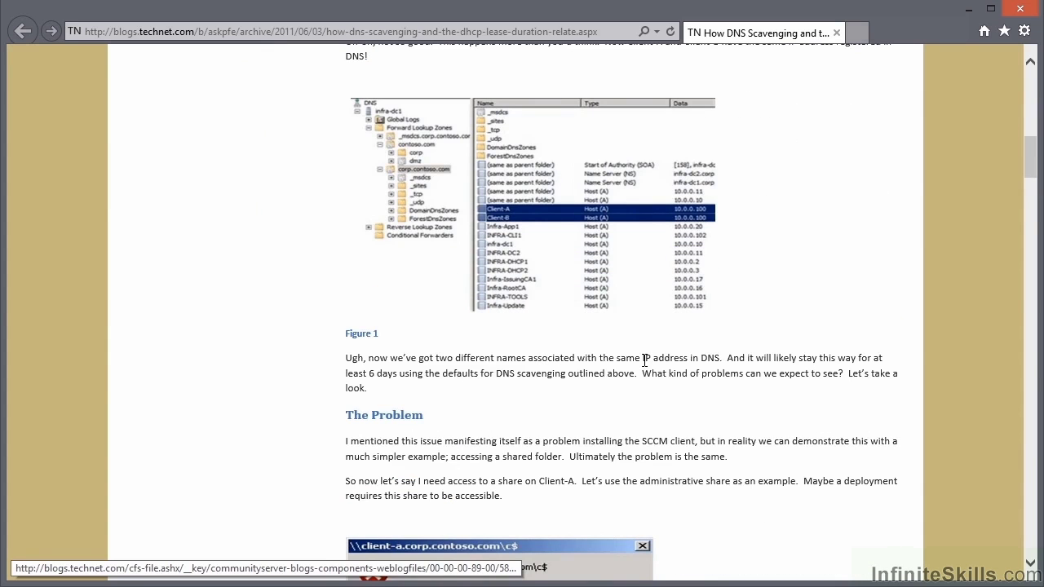
{"action": "scroll", "coordinate": [643, 360], "scroll_direction": "down", "scroll_amount": 12}
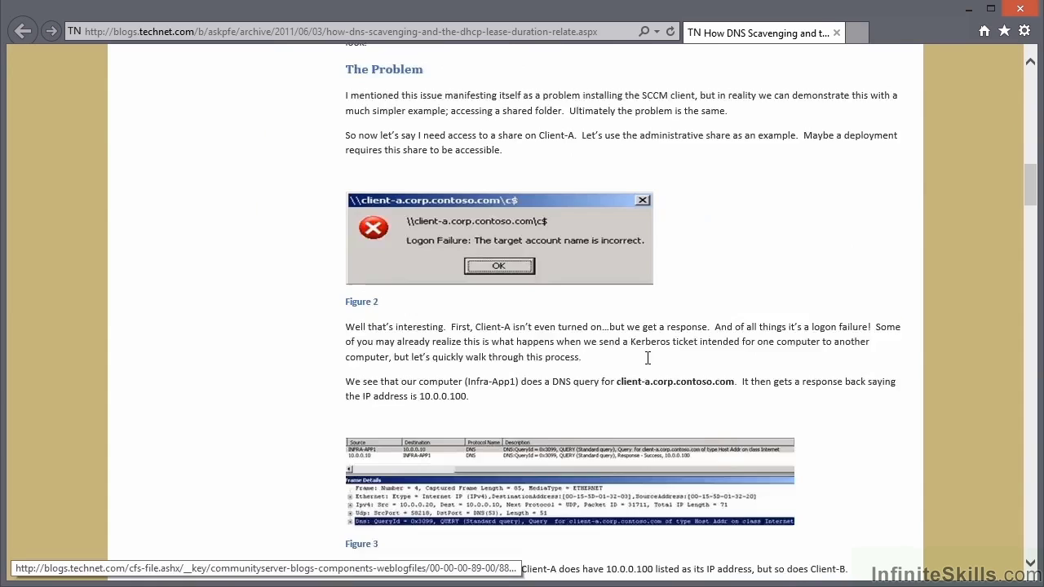
{"action": "scroll", "coordinate": [648, 364], "scroll_direction": "down", "scroll_amount": 15}
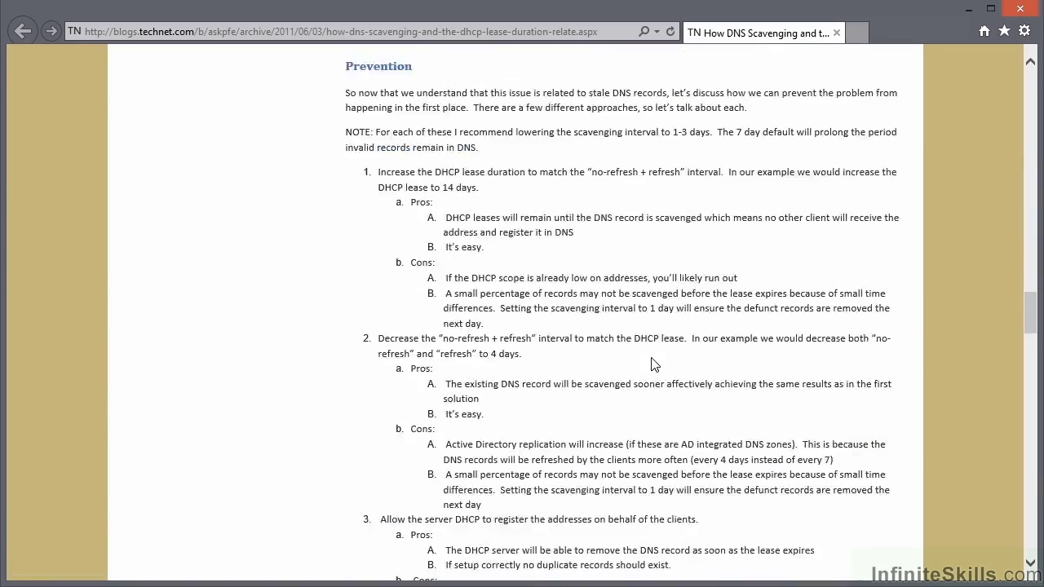
{"action": "scroll", "coordinate": [654, 373], "scroll_direction": "up", "scroll_amount": 4}
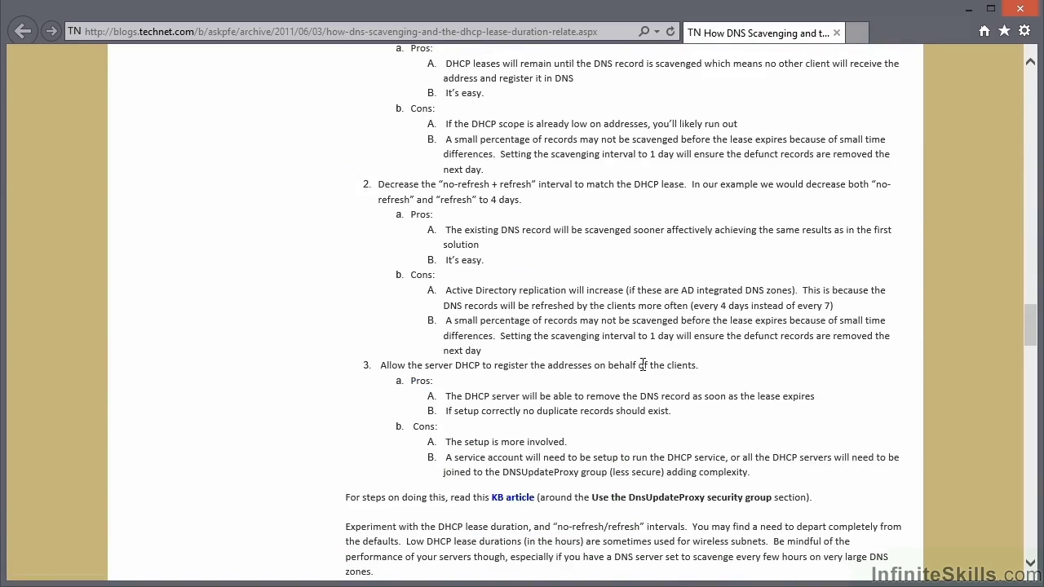
{"action": "scroll", "coordinate": [644, 364], "scroll_direction": "up", "scroll_amount": 6}
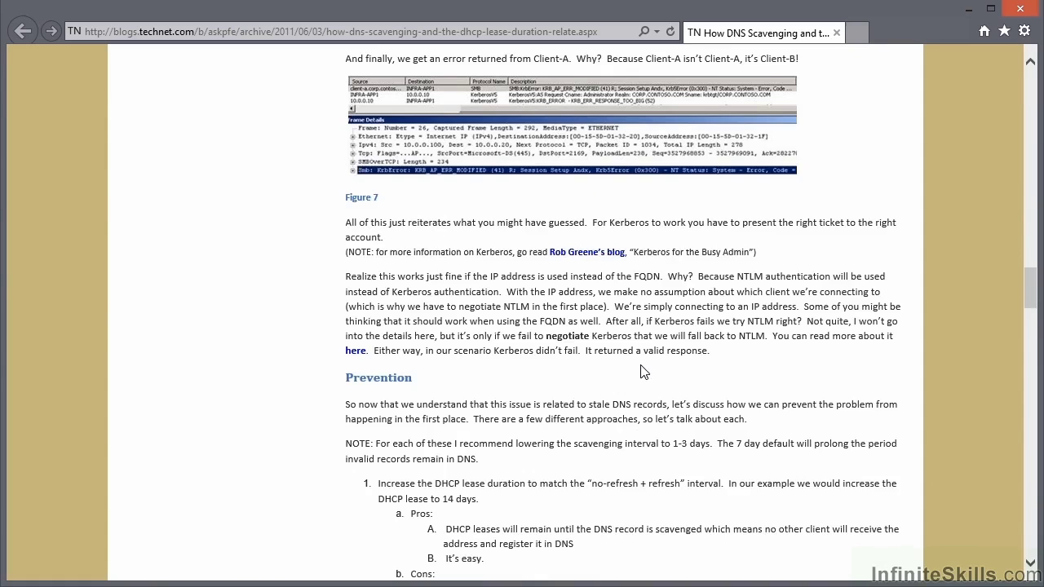
{"action": "left_click", "coordinate": [968, 9]}
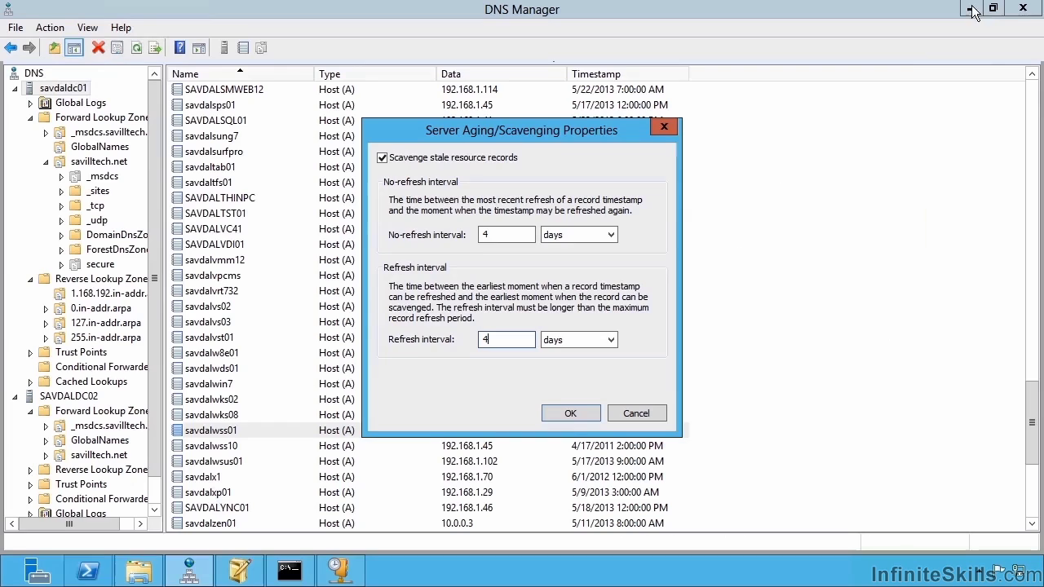
Accept the server aging settings and apply them to the existing Active Directory-integrated zones.
{"action": "left_click", "coordinate": [578, 413]}
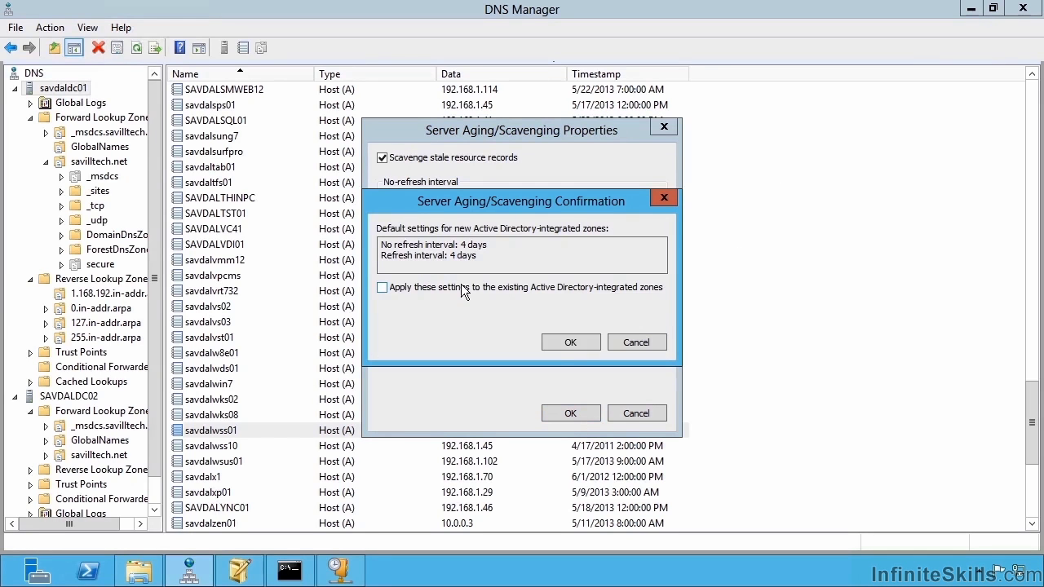
{"action": "left_click", "coordinate": [463, 292]}
{"action": "left_click", "coordinate": [569, 342]}
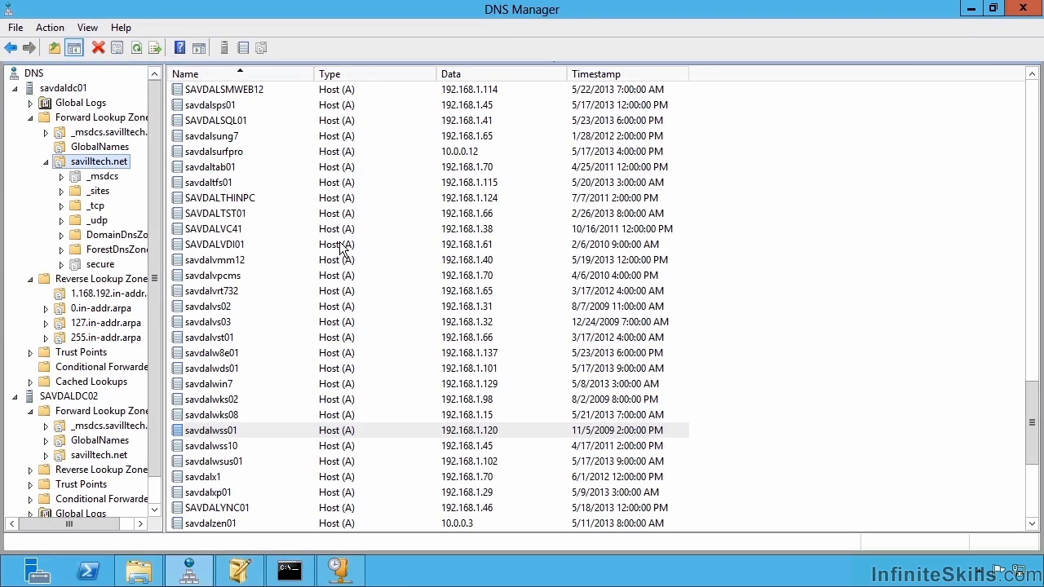
Set the no-refresh and refresh intervals of the savilltech.net forward lookup zone to 4 days each and save the zone properties.
{"action": "right_click", "coordinate": [110, 163]}
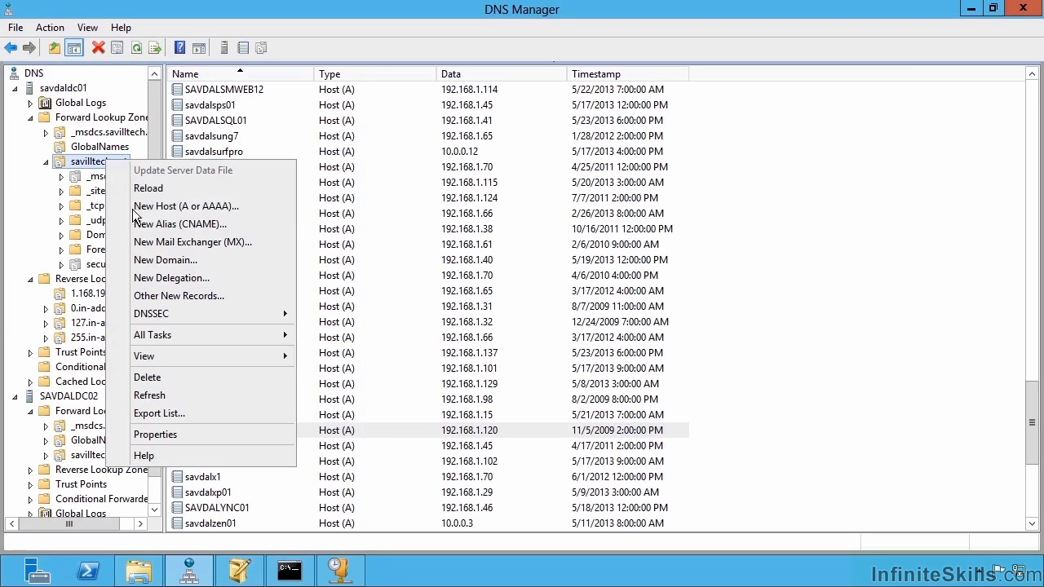
{"action": "left_click", "coordinate": [160, 435]}
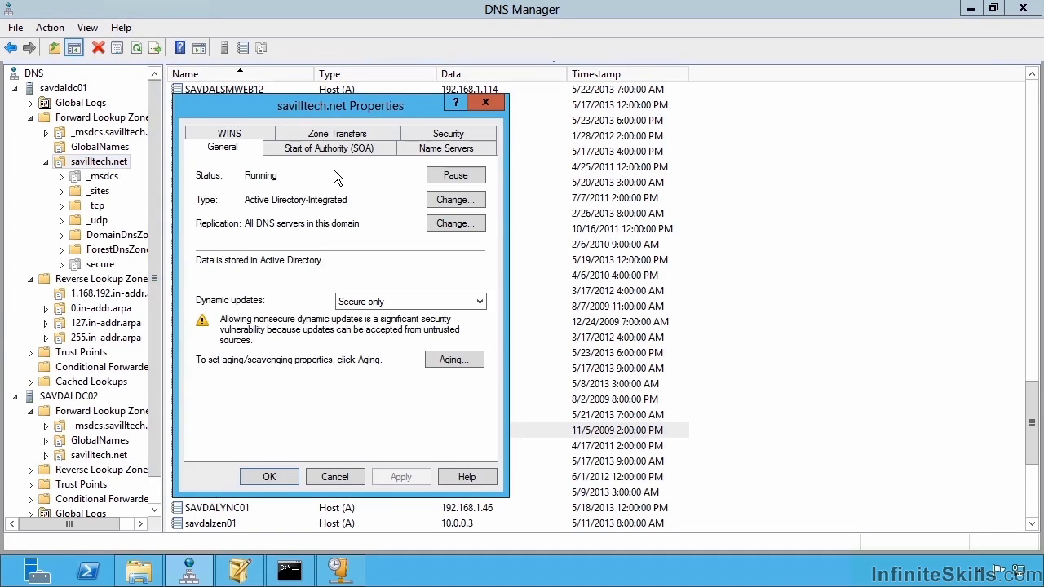
{"action": "left_click", "coordinate": [454, 359]}
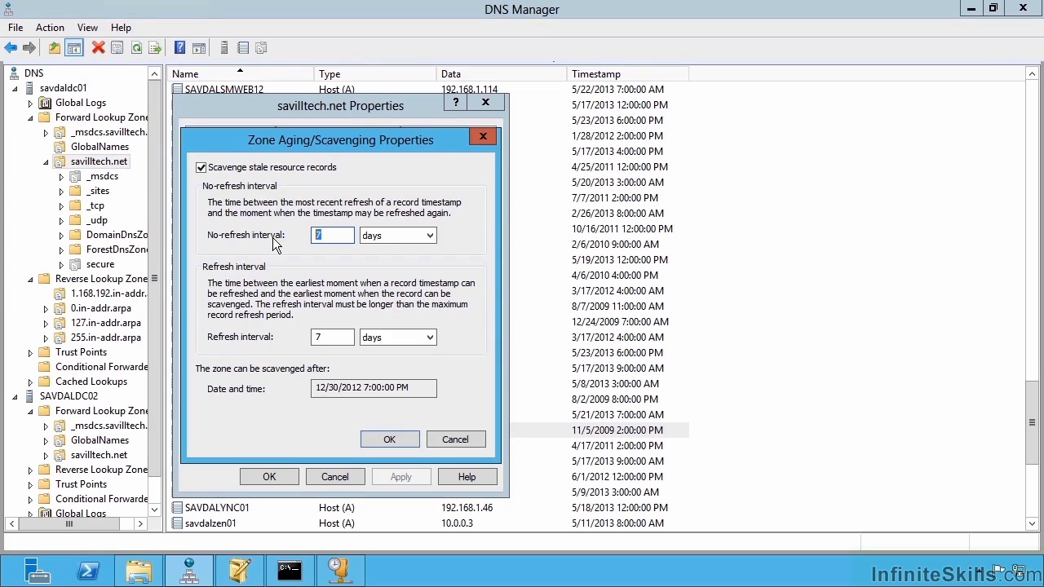
{"action": "type", "text": "4"}
{"action": "key", "text": "Tab"}
{"action": "key", "text": "Tab"}
{"action": "type", "text": "4"}
{"action": "left_click", "coordinate": [393, 441]}
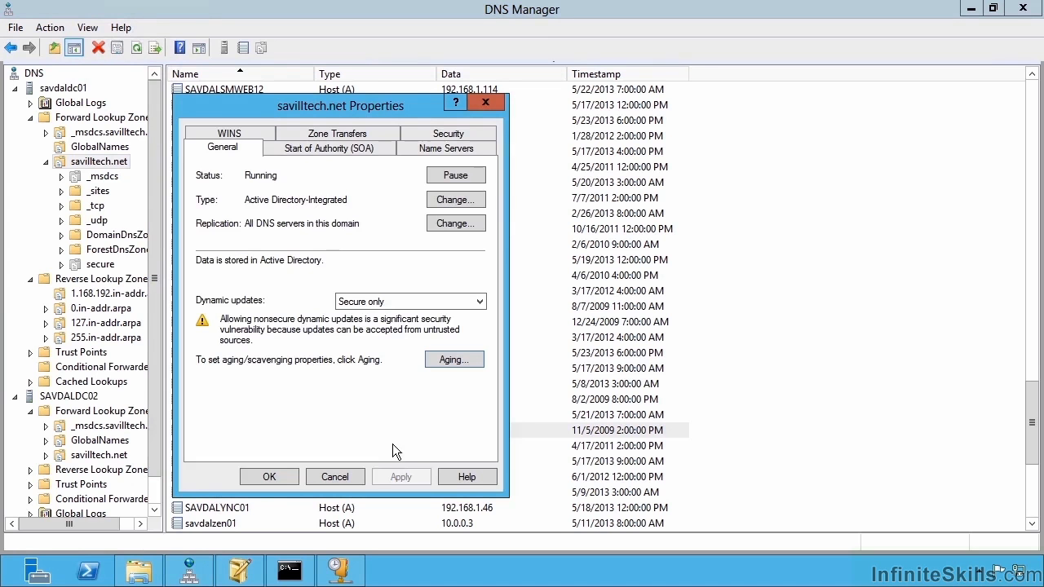
{"action": "left_click", "coordinate": [269, 476]}
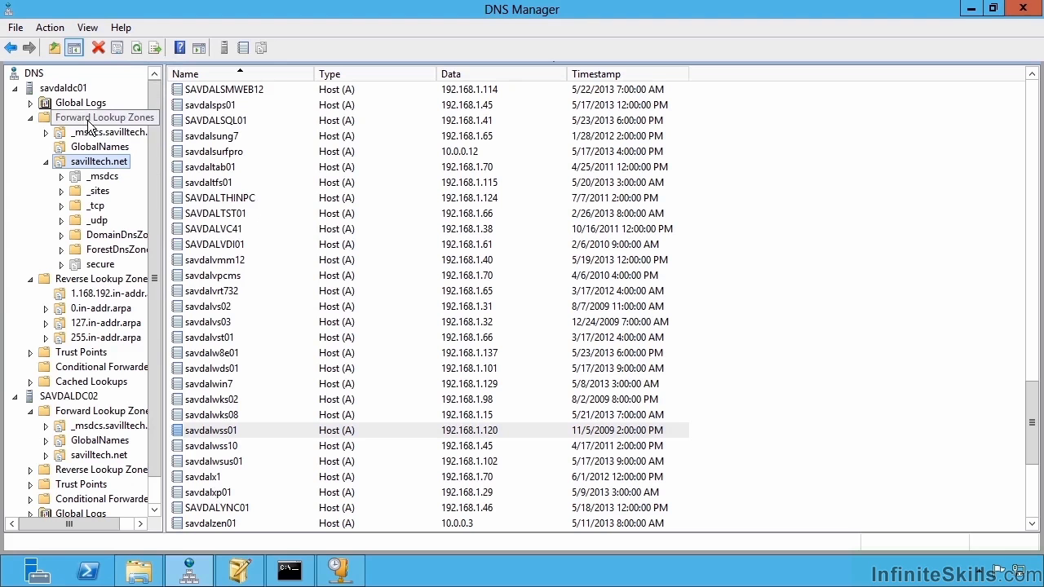
Enable automatic scavenging of stale records on the savdaldc01 server with a scavenging period of 1 day.
{"action": "right_click", "coordinate": [68, 89]}
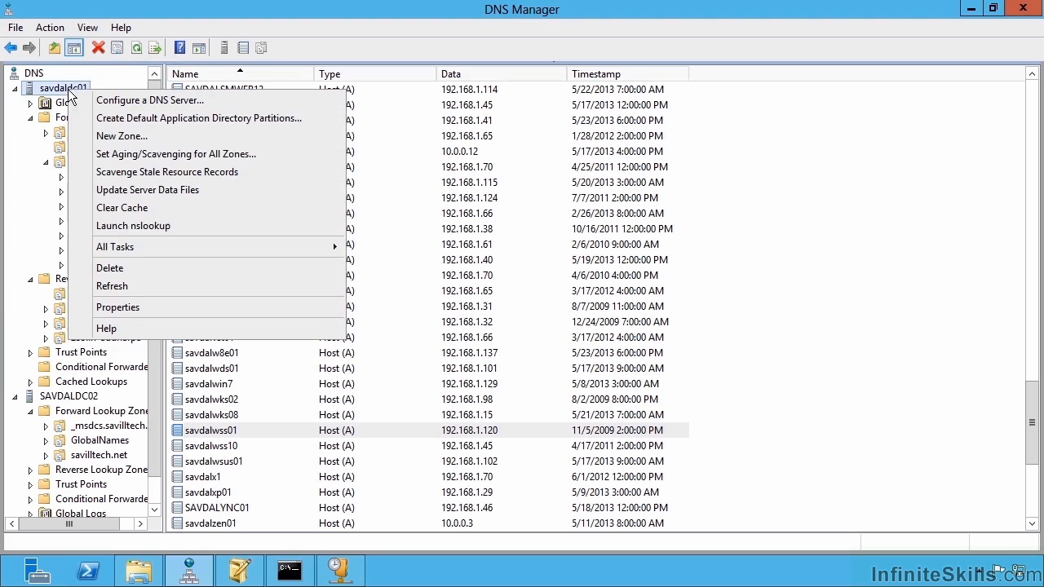
{"action": "left_click", "coordinate": [123, 310]}
{"action": "left_click", "coordinate": [369, 147]}
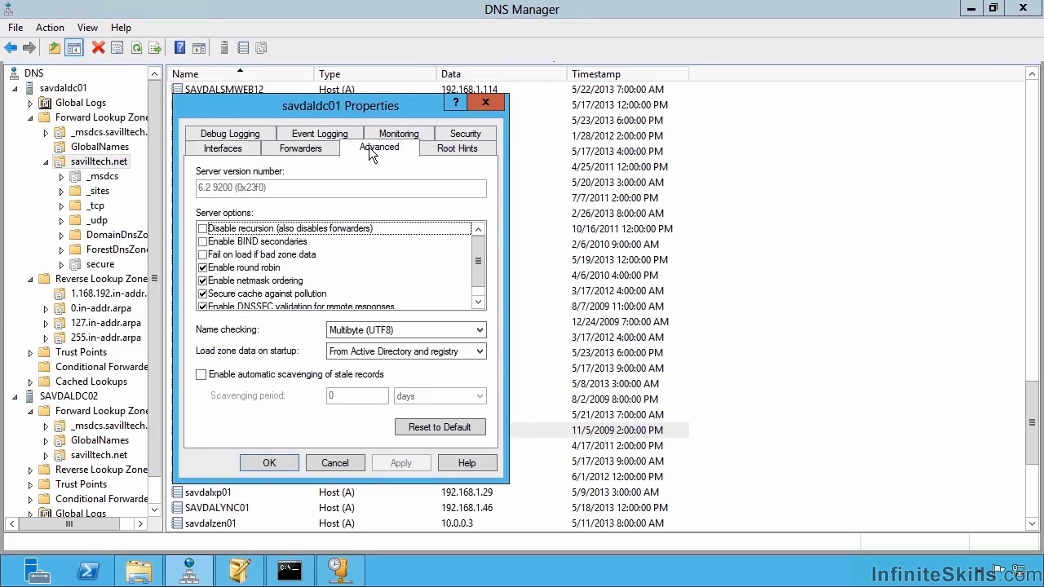
{"action": "left_click", "coordinate": [201, 375]}
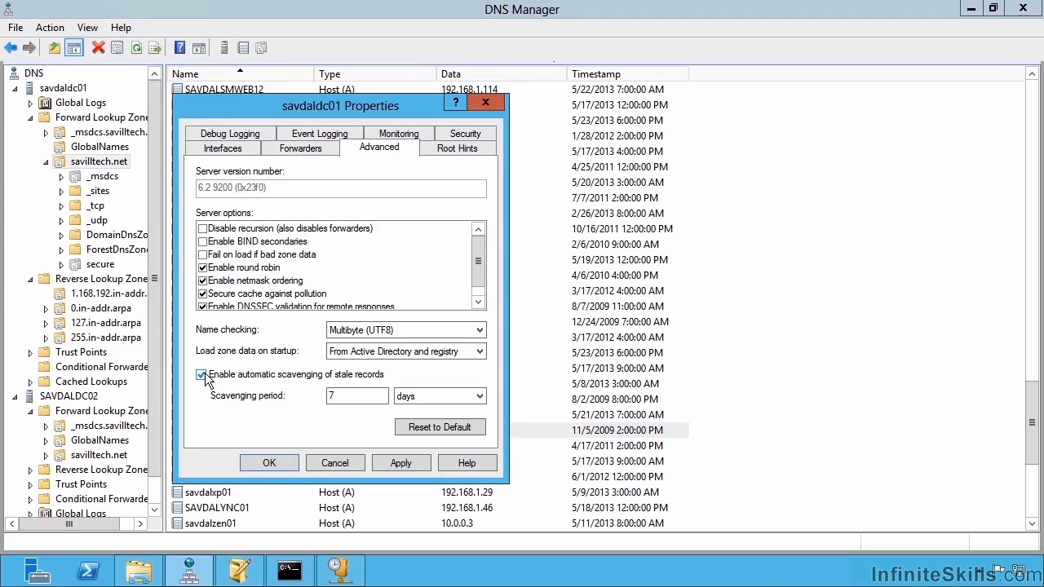
{"action": "double_click", "coordinate": [338, 396]}
{"action": "type", "text": "1"}
{"action": "left_click", "coordinate": [408, 461]}
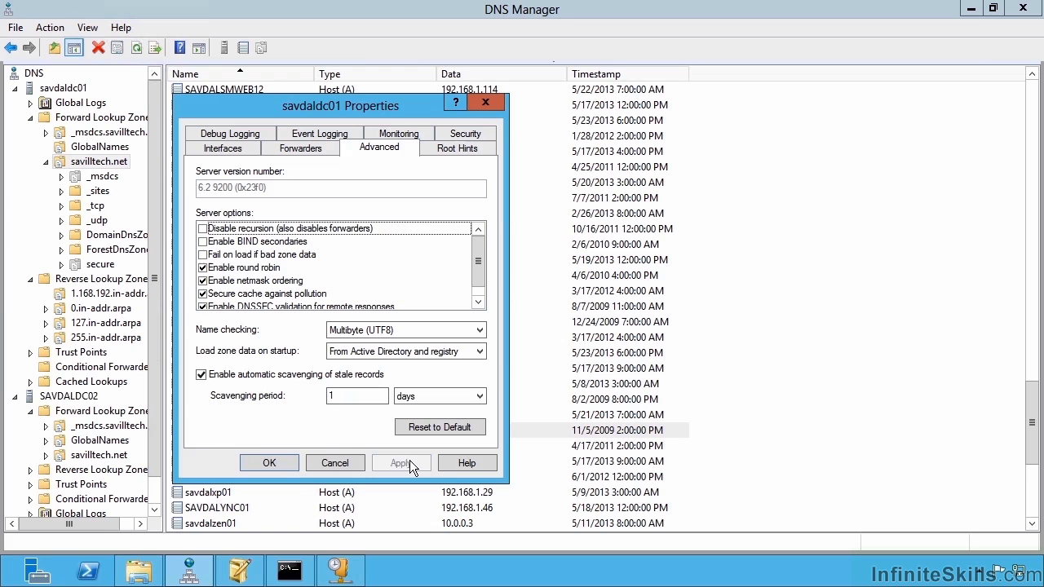
{"action": "left_click", "coordinate": [270, 464]}
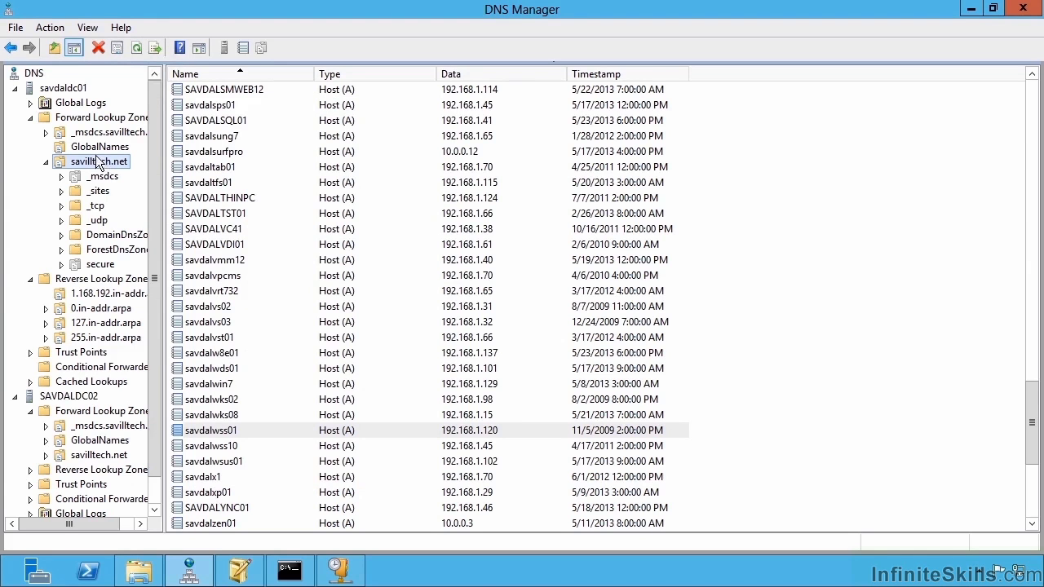
Scavenge all stale resource records on the savdaldc01 server and confirm the operation.
{"action": "right_click", "coordinate": [69, 87]}
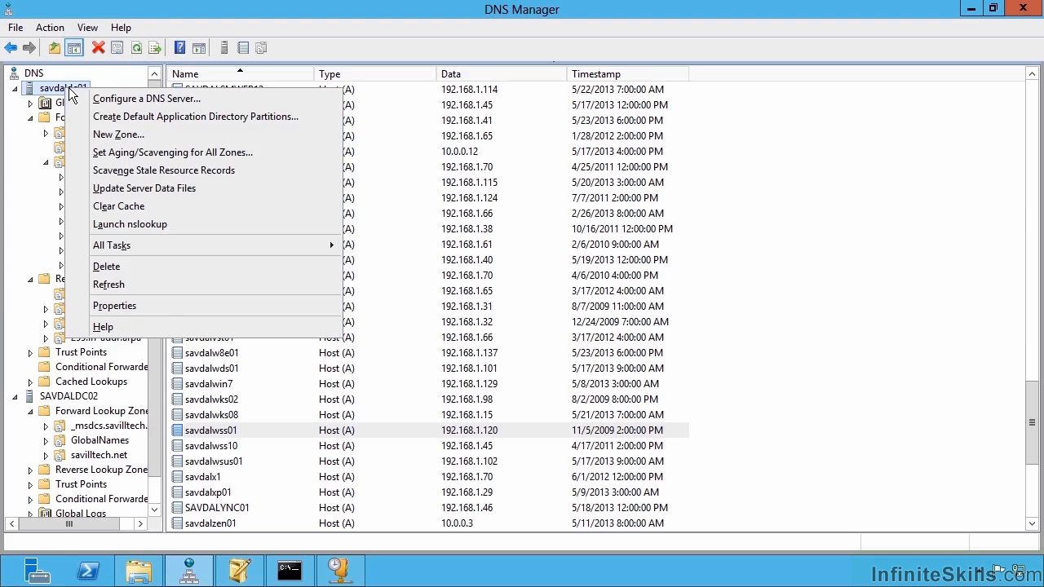
{"action": "left_click", "coordinate": [170, 175]}
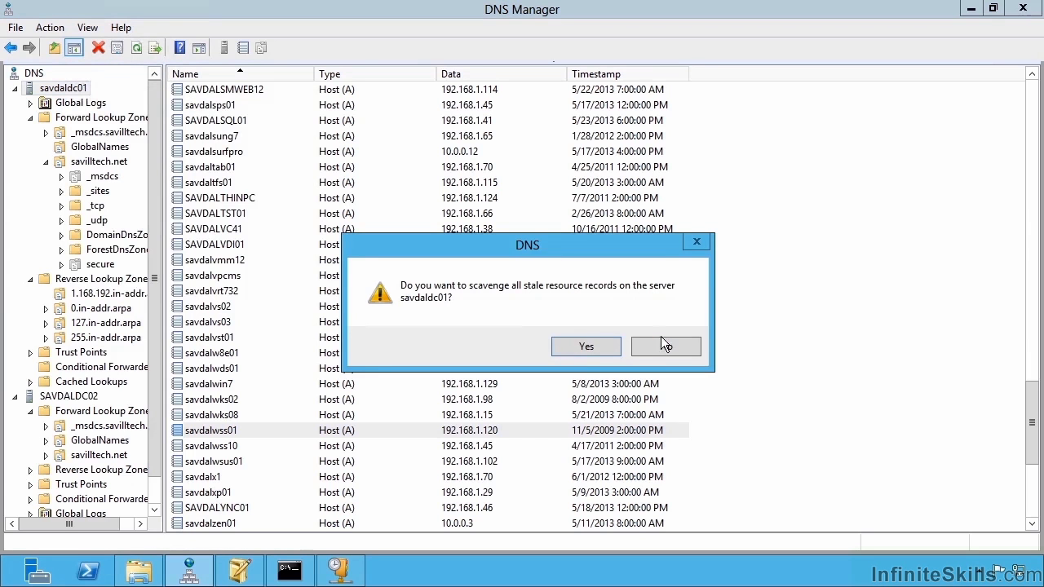
{"action": "left_click", "coordinate": [587, 345]}
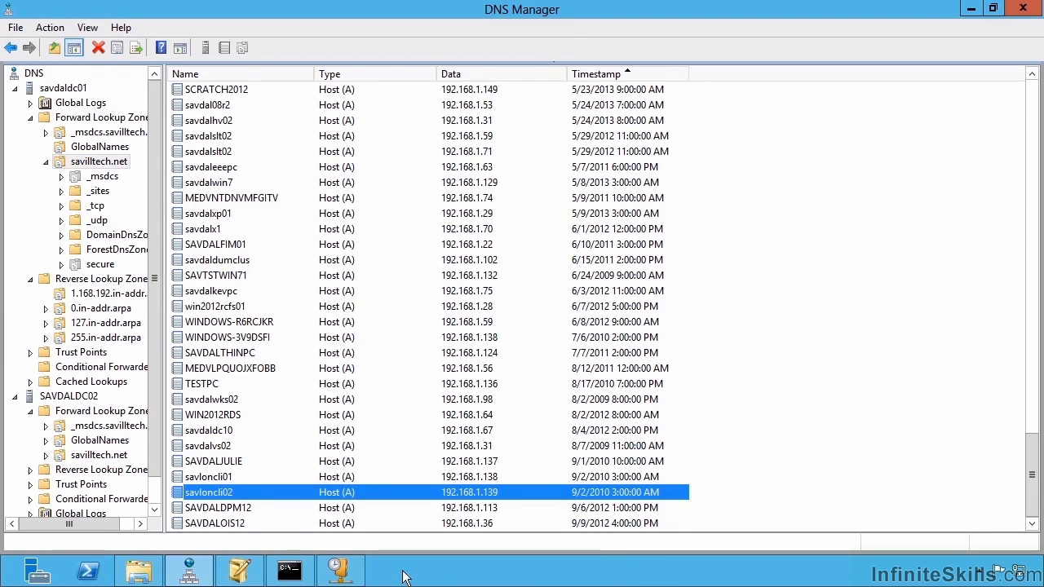
Switch to Command Prompt, run "dnscmd savdaldc02 /startscavenging" to start scavenging on that server, and return to DNS Manager.
{"action": "left_click", "coordinate": [289, 571]}
{"action": "left_click", "coordinate": [291, 273]}
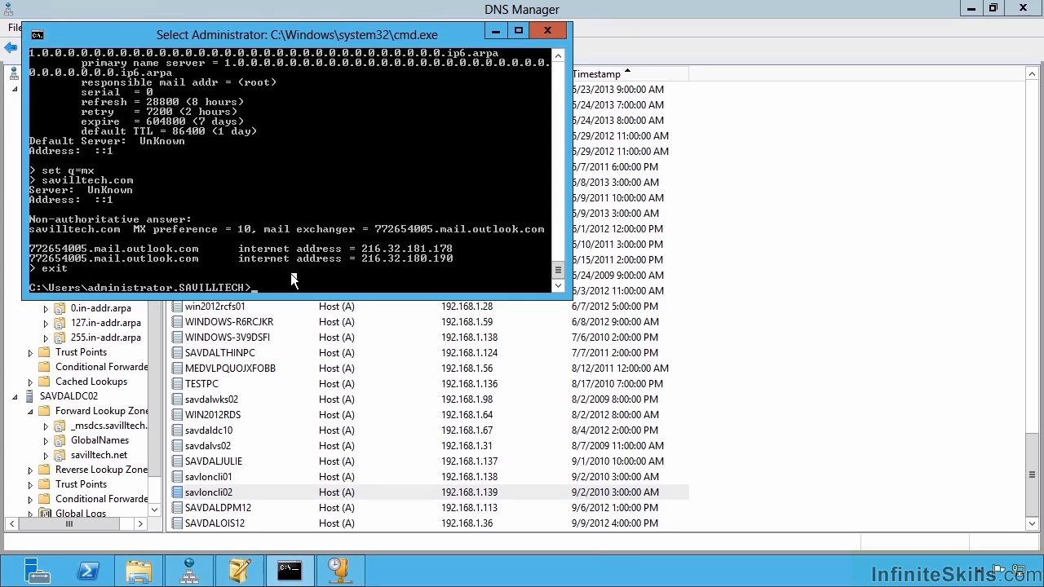
{"action": "type", "text": "dnscmd"}
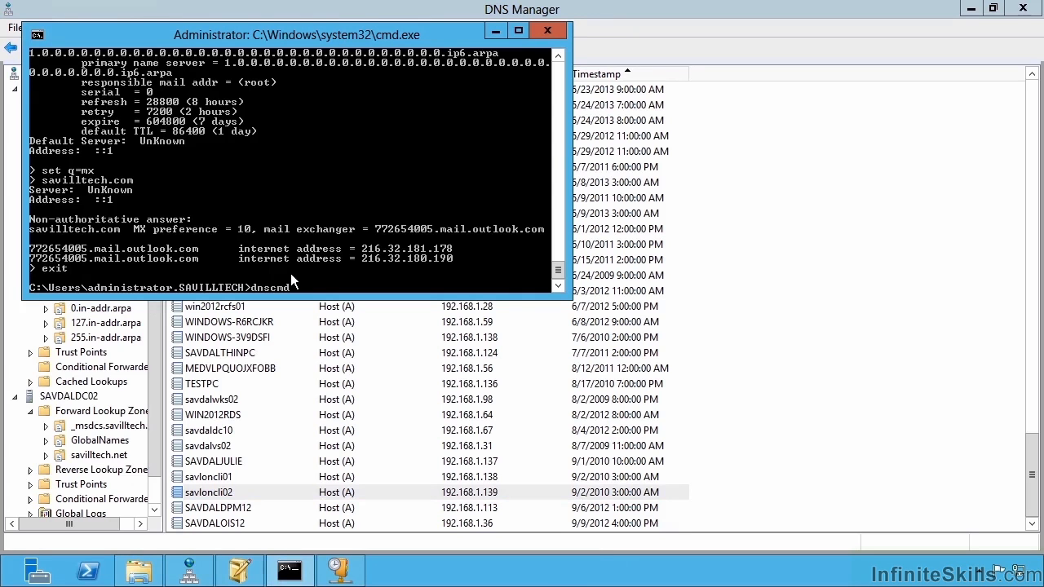
{"action": "type", "text": " savdaldc02 /startscavenging"}
{"action": "key", "text": "Return"}
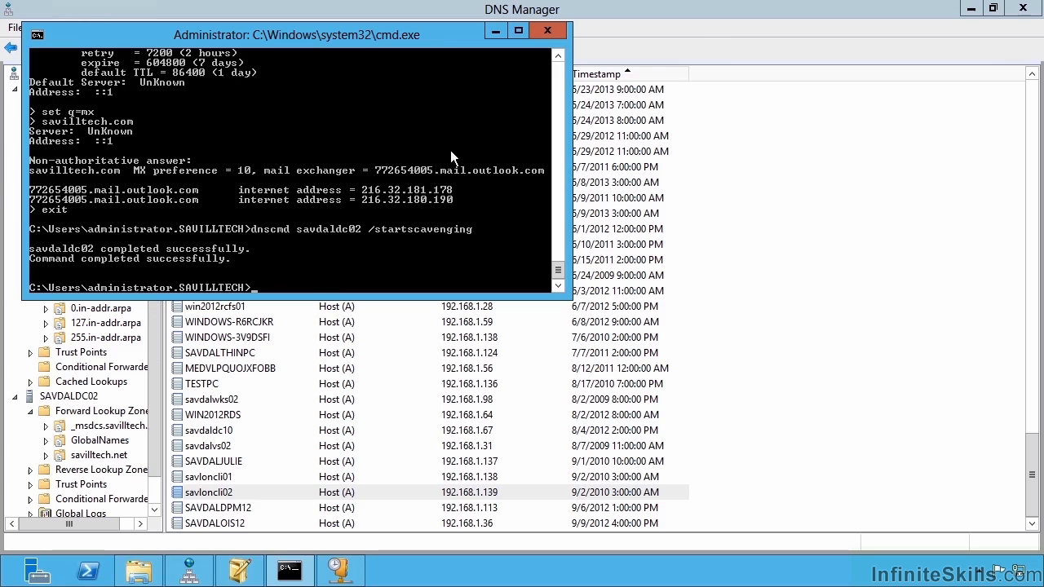
{"action": "left_click", "coordinate": [721, 53]}
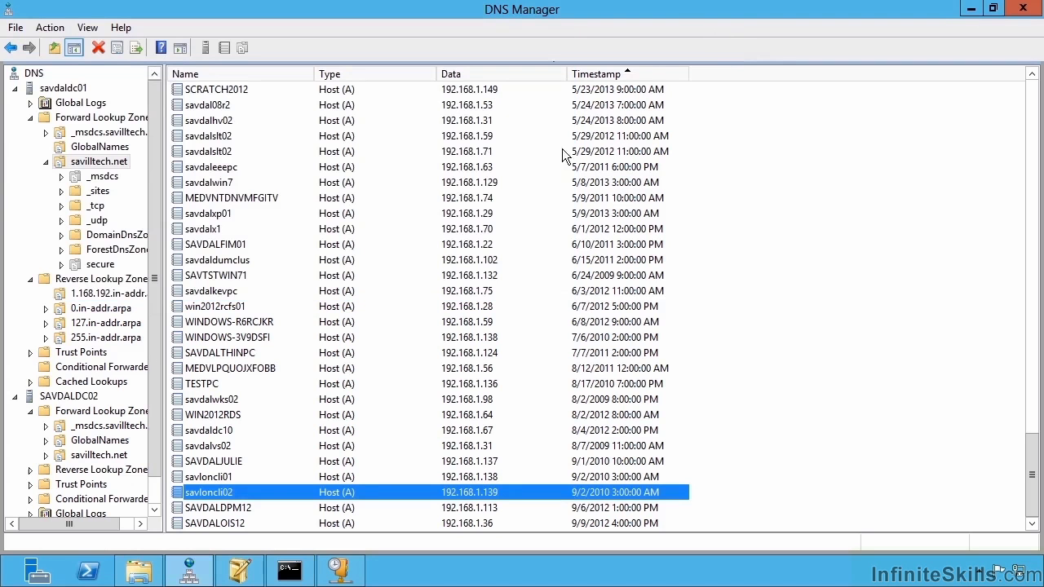